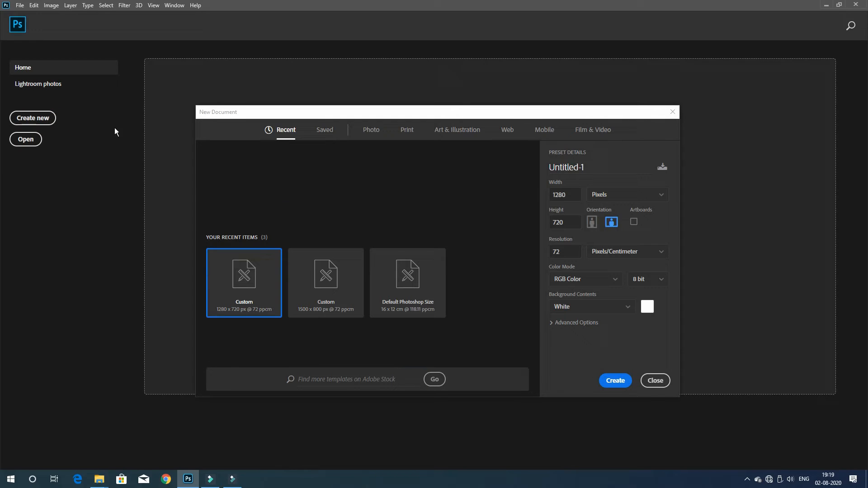
Create a 1280 x 720 pixel RGB document with white background contents and unlock its background layer
left_click(673, 112)
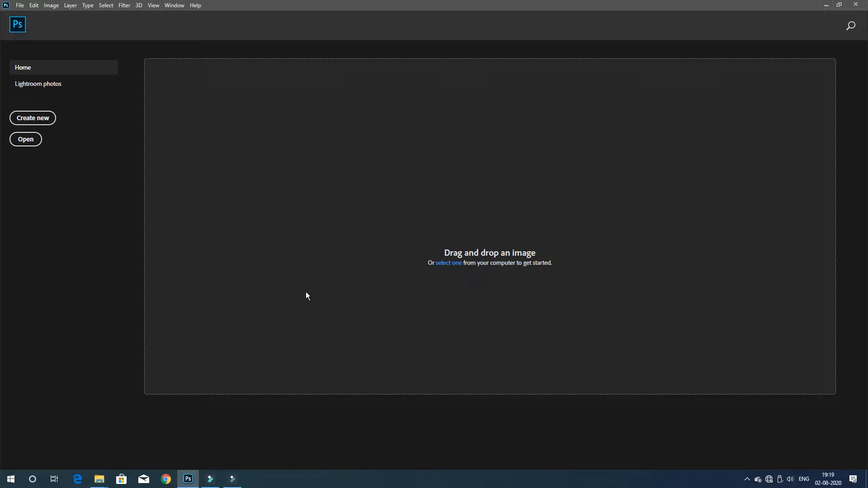
left_click(40, 124)
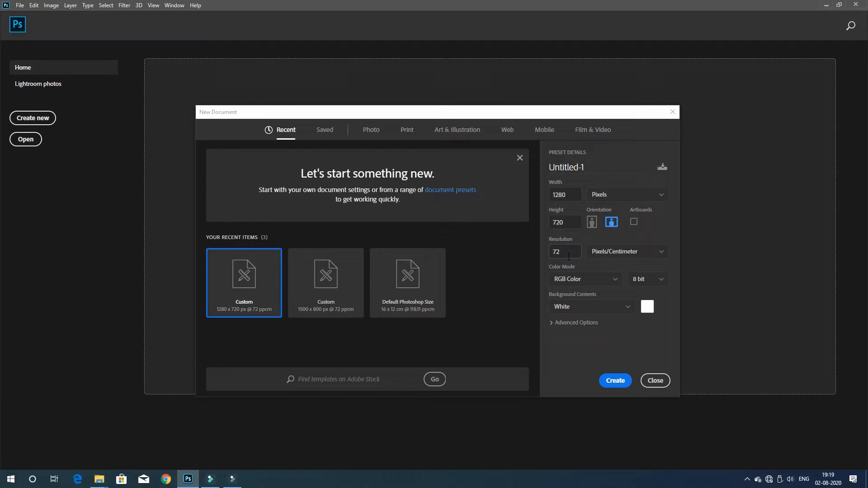
left_click(618, 380)
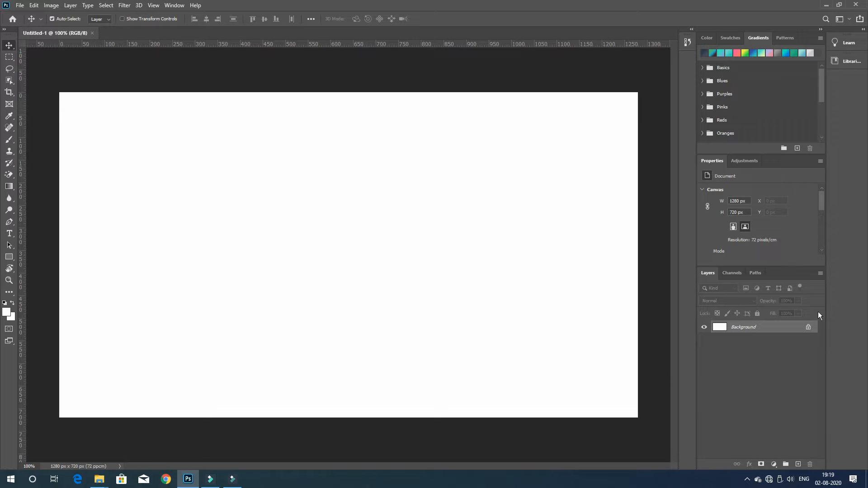
left_click(810, 327)
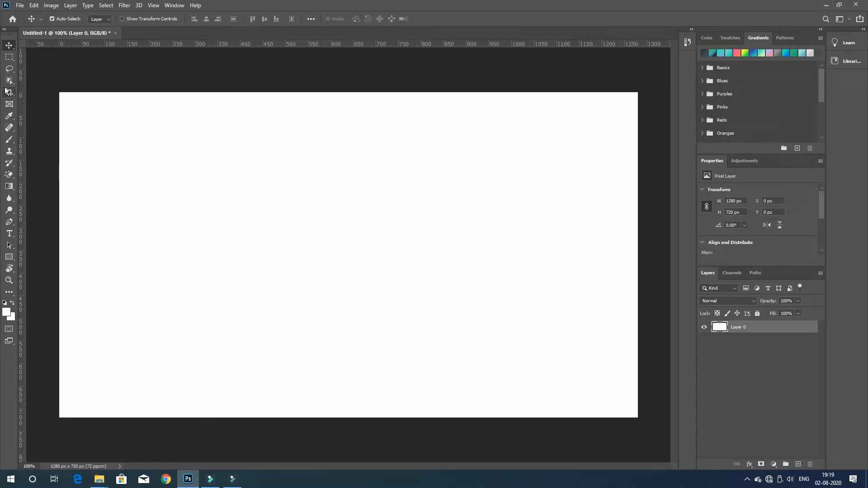
left_click(8, 85)
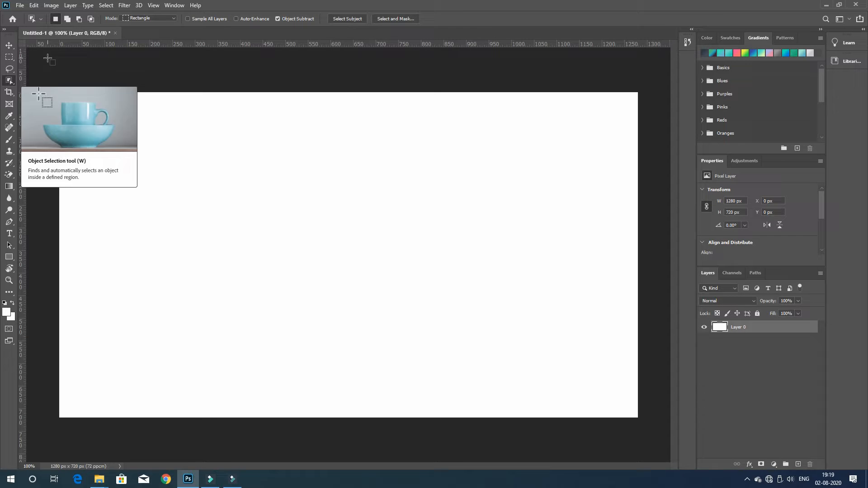
left_click(118, 442)
left_click(33, 188)
double_click(250, 119)
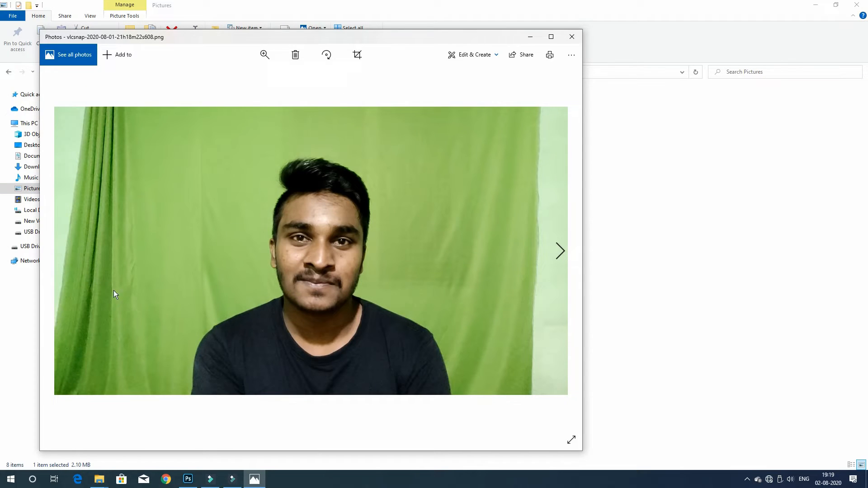
left_click(574, 40)
left_click_drag(245, 113, 271, 312)
key("Return")
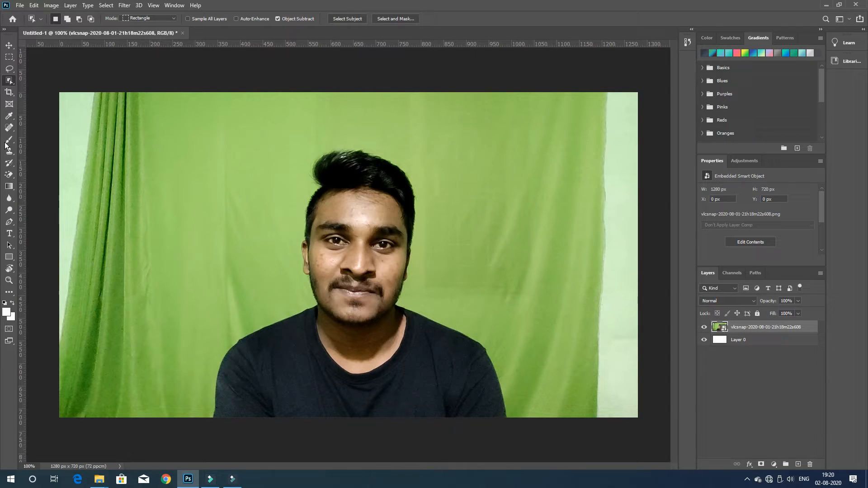
Select the man in the photo with the Object Selection tool in Rectangle mode and copy him to a new layer
right_click(9, 80)
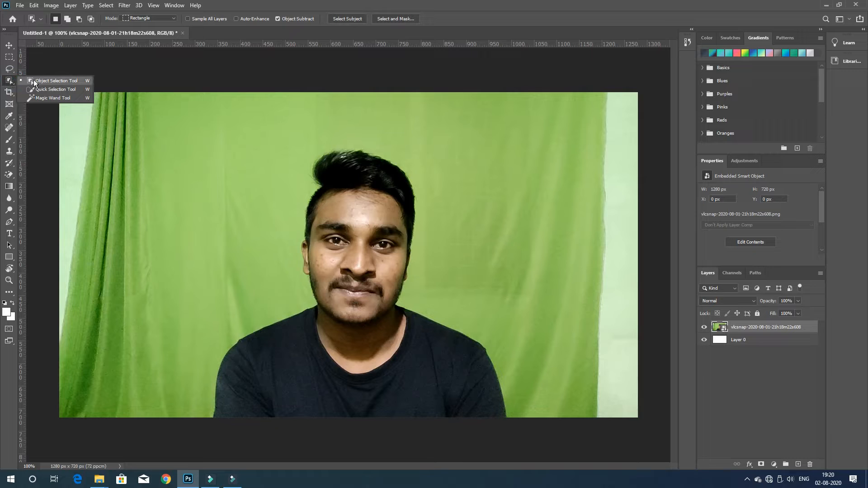
left_click(42, 83)
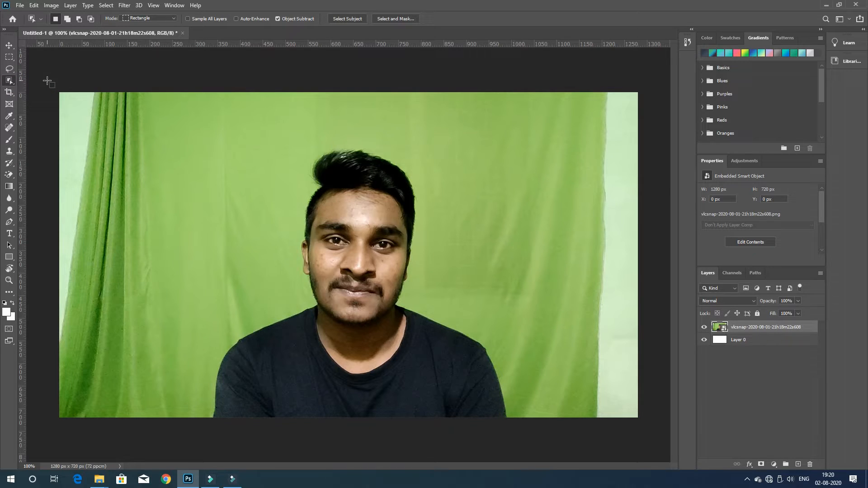
left_click(167, 19)
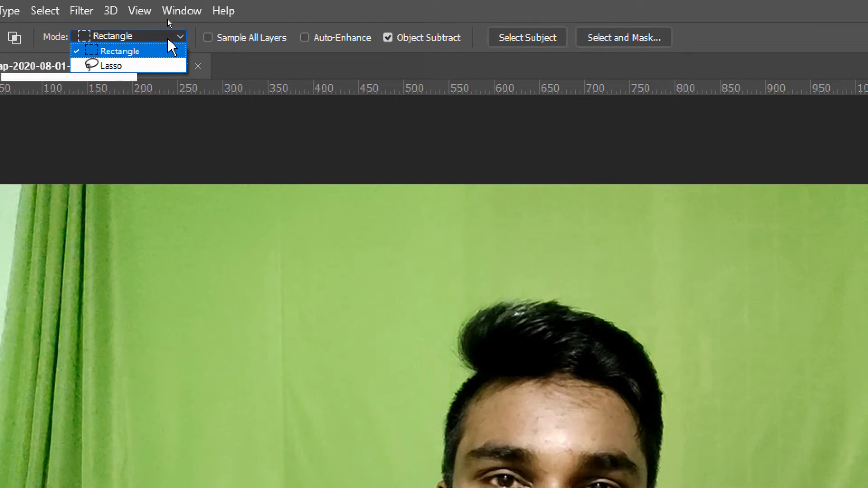
left_click(171, 66)
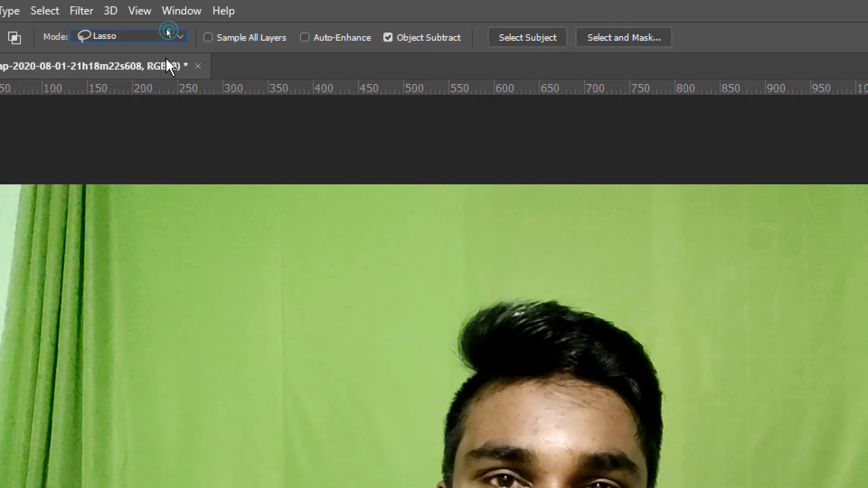
left_click(149, 12)
left_click(113, 36)
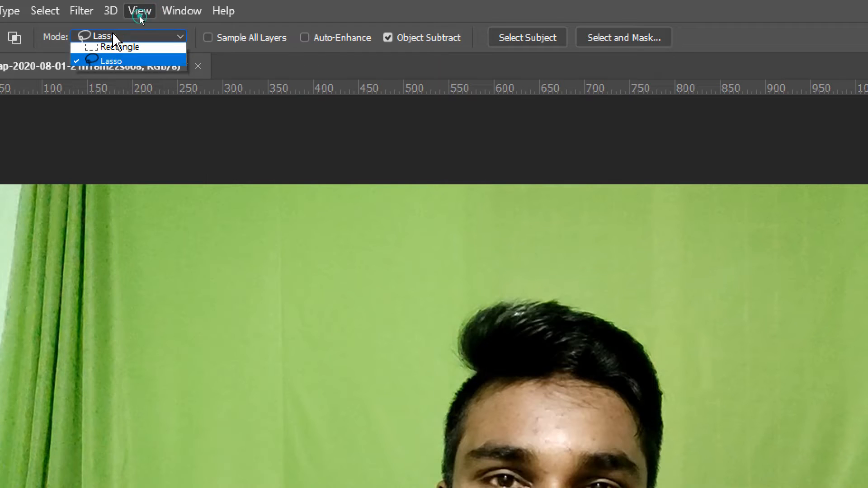
left_click(137, 51)
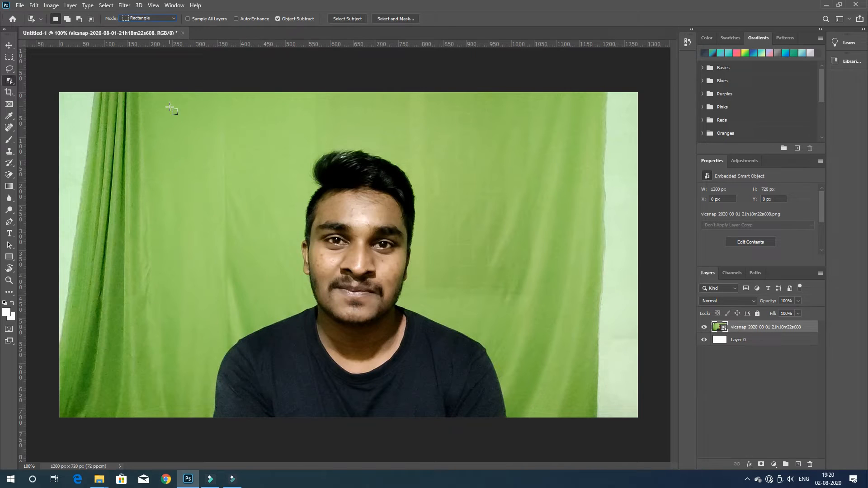
left_click_drag(176, 96, 535, 418)
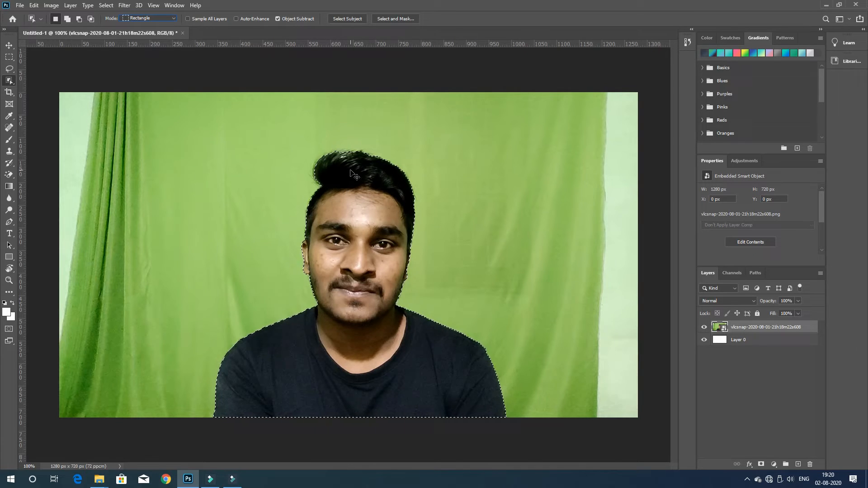
key("ctrl+minus")
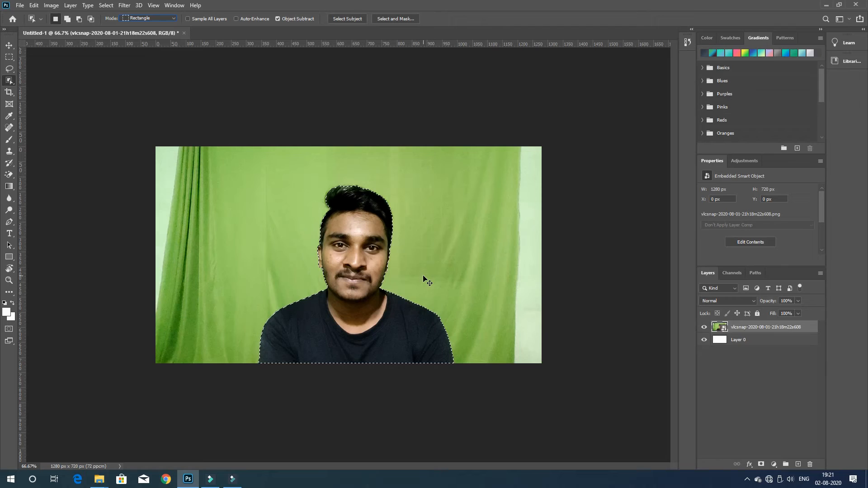
key("ctrl+j")
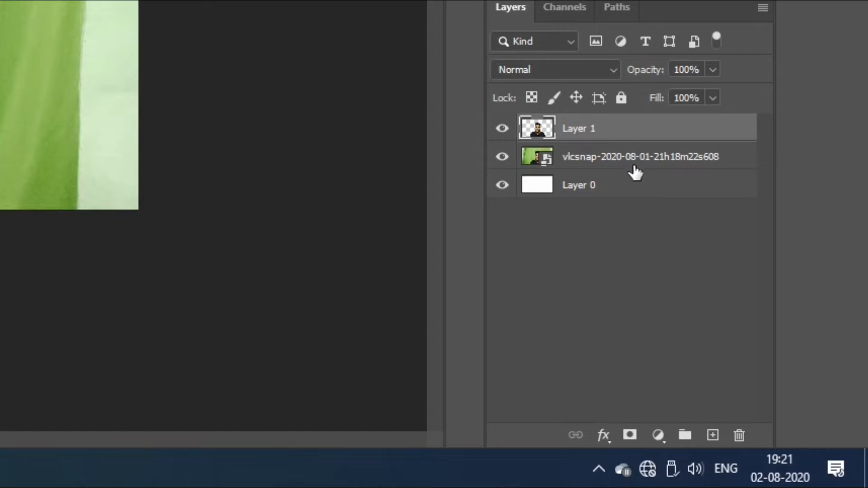
Try deleting the green-screen photo layer and applying several preset gradient fills to the white layer behind the cutout
left_click(632, 168)
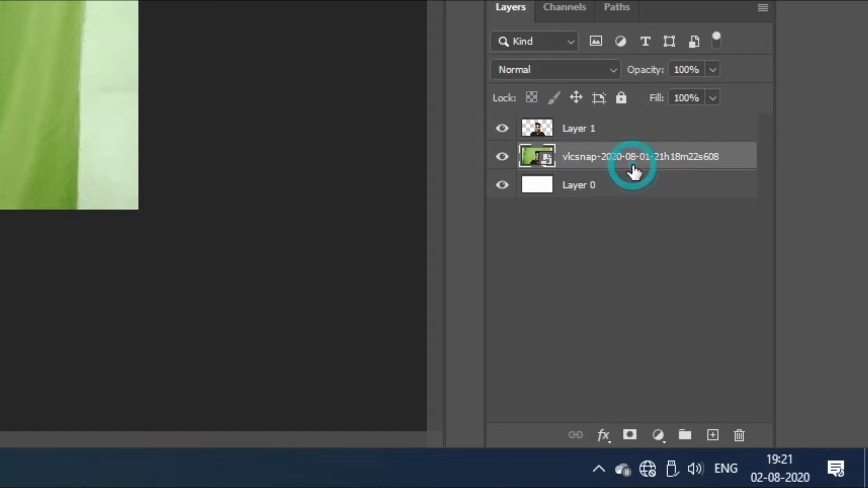
key("Delete")
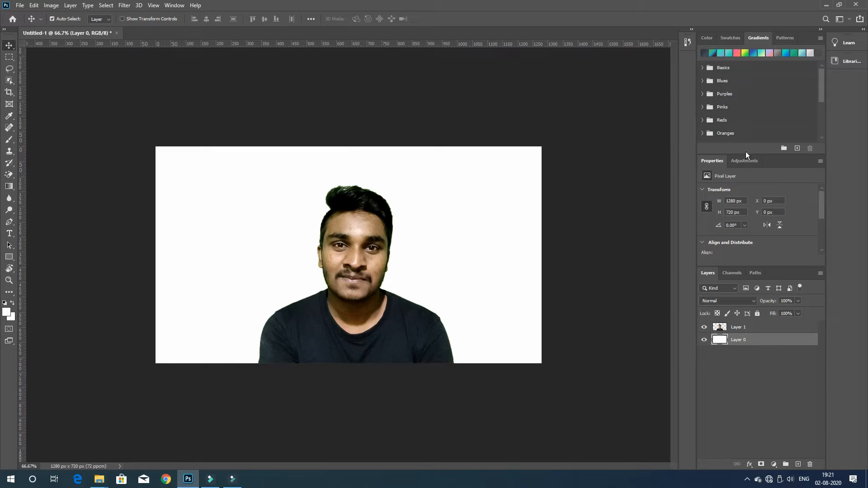
left_click(754, 55)
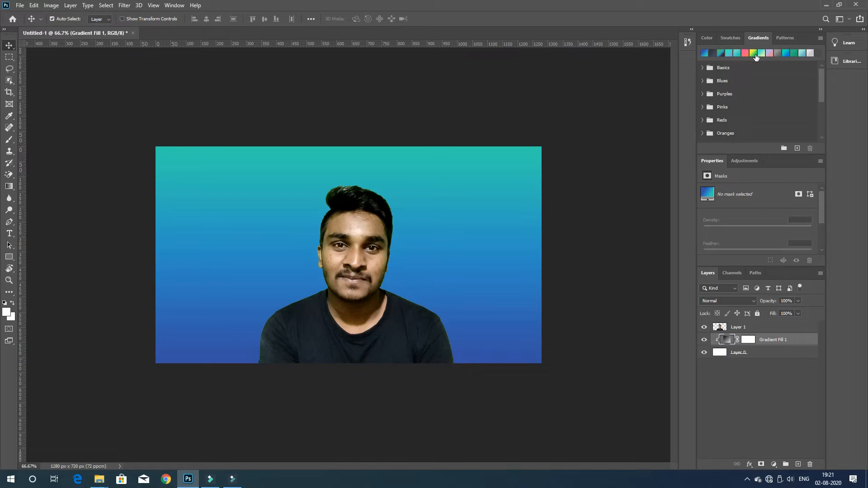
left_click(777, 53)
left_click(776, 54)
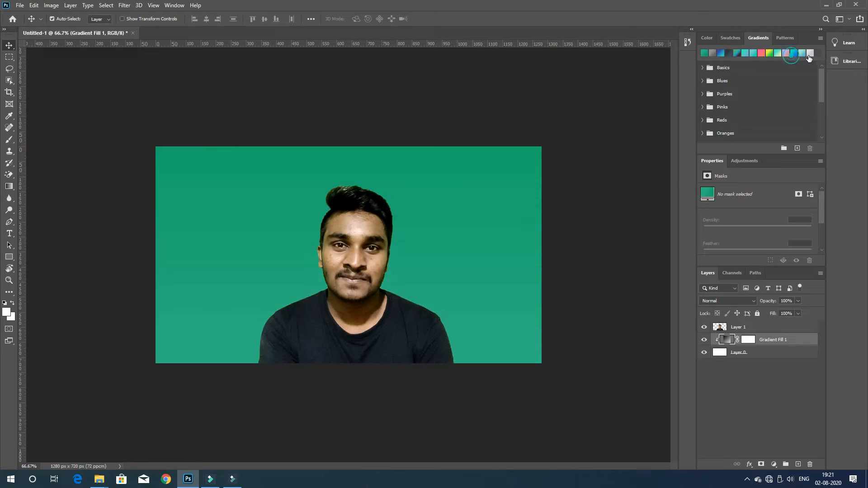
left_click(811, 53)
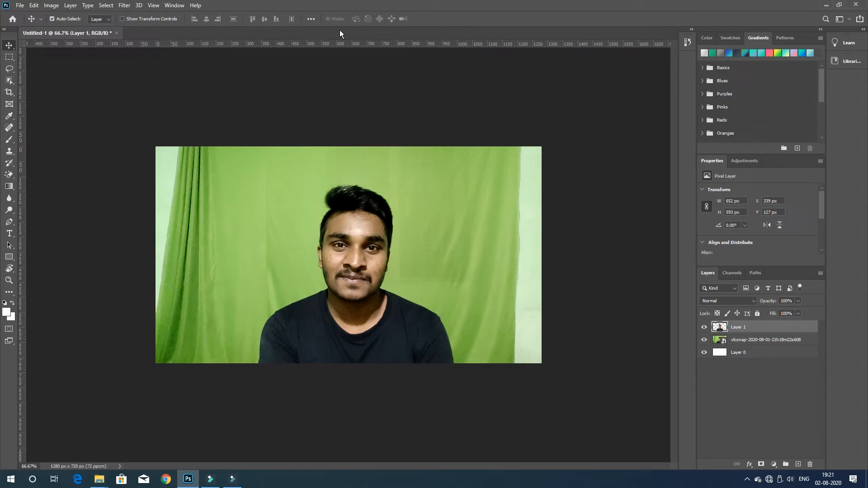
Trace around the man with the Object Selection tool in Lasso mode and copy the selection to another new layer
left_click(10, 81)
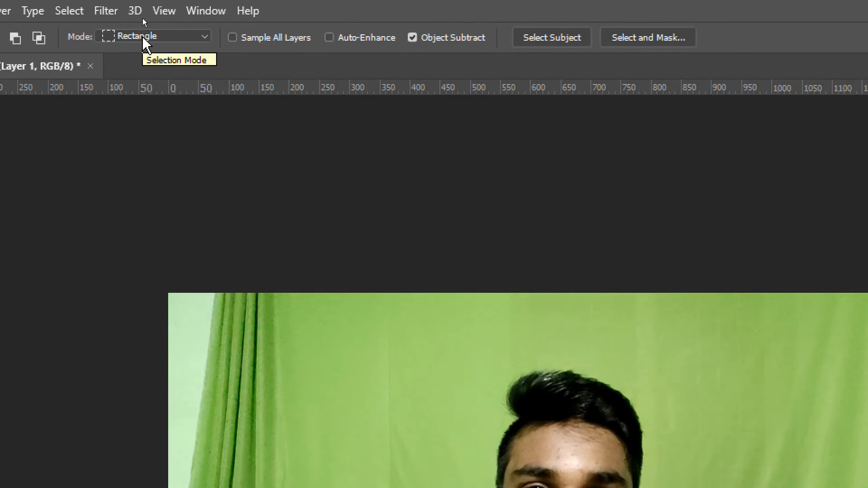
left_click(145, 40)
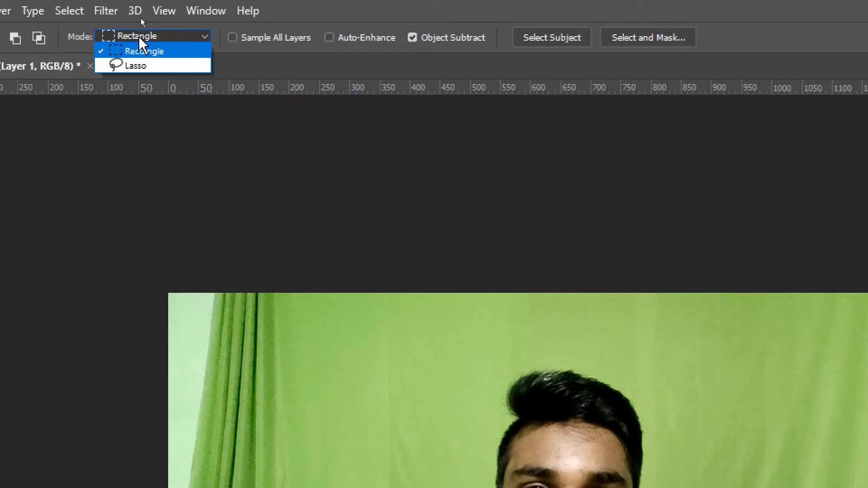
left_click(143, 67)
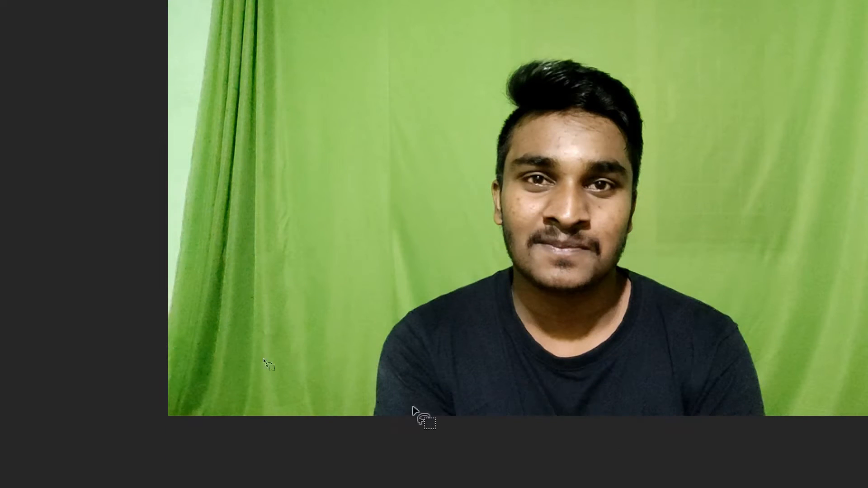
mouse_move(339, 409)
left_mouse_down()
mouse_move(342, 369)
mouse_move(384, 298)
mouse_move(462, 248)
mouse_move(446, 81)
mouse_move(508, 16)
mouse_move(624, 45)
mouse_move(682, 124)
left_mouse_up()
mouse_move(682, 175)
left_mouse_down()
mouse_move(703, 269)
mouse_move(746, 346)
mouse_move(762, 439)
mouse_move(662, 428)
mouse_move(443, 427)
mouse_move(312, 398)
mouse_move(295, 373)
left_mouse_up()
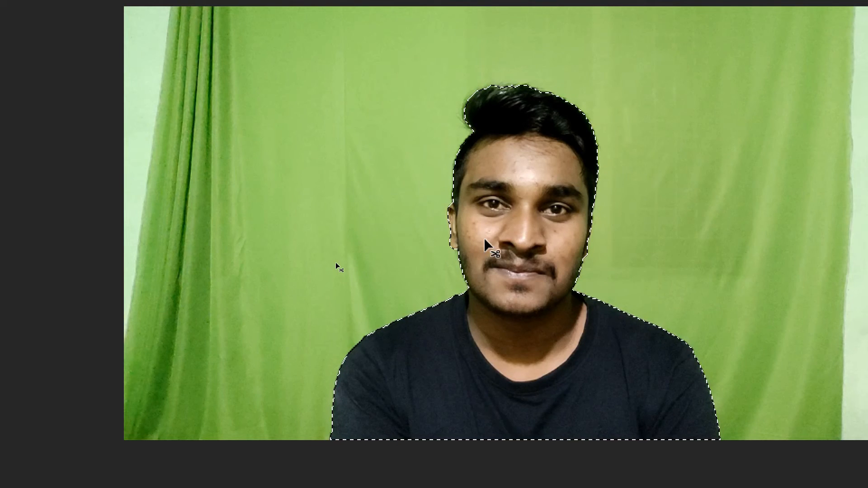
key("ctrl+d")
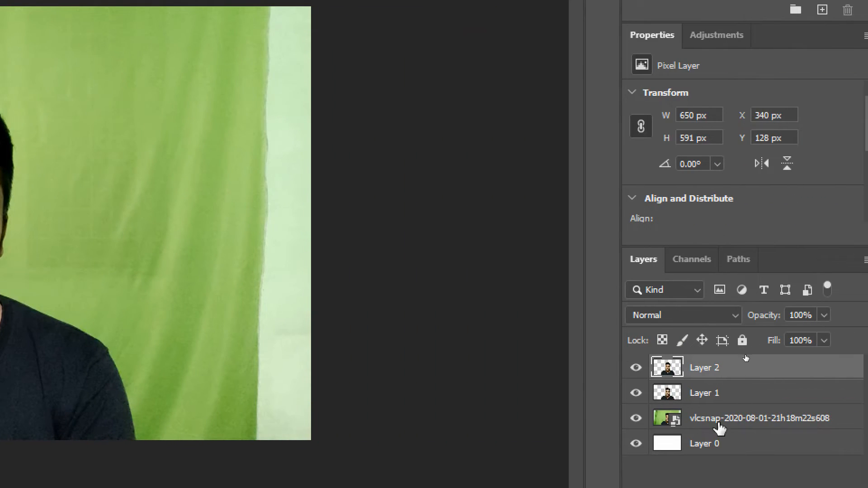
Delete the original green-screen photo layer beneath the two cutouts
left_click(749, 423)
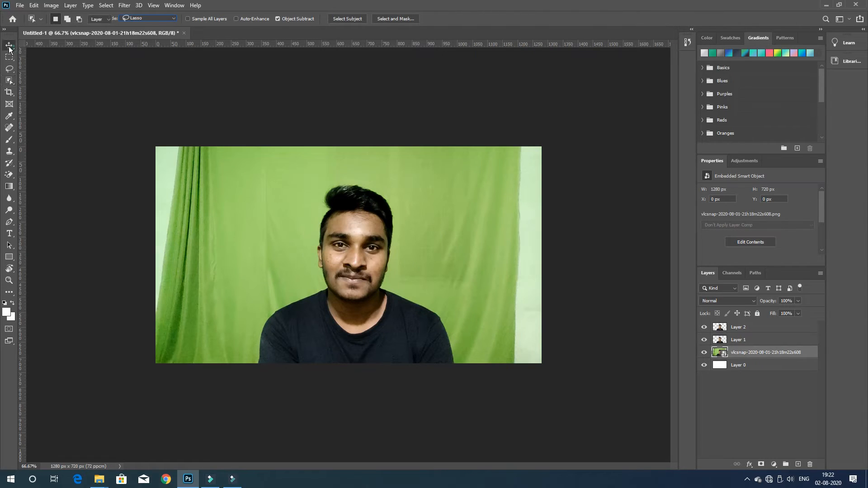
left_click(9, 46)
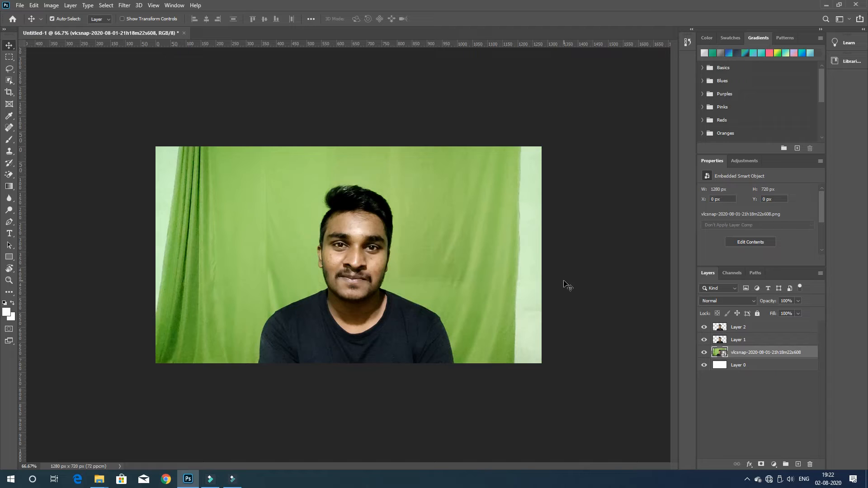
key("Delete")
Position the Layer 2 cutout at about X 0, Y 141 px and the Layer 1 cutout beside it at about X 650, Y 139 px
left_click_drag(377, 311, 248, 311)
left_click_drag(328, 307, 407, 308)
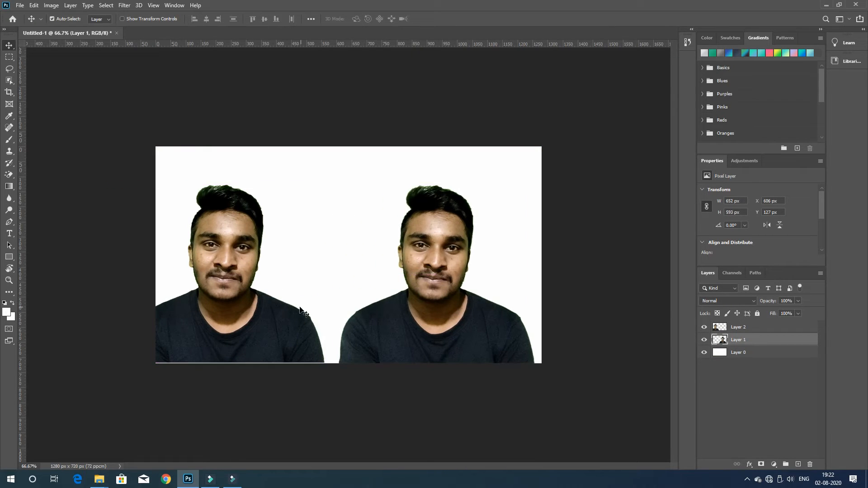
left_click_drag(299, 307, 303, 278)
left_click_drag(267, 314, 285, 318)
left_click_drag(420, 319, 431, 316)
left_click_drag(313, 331, 331, 325)
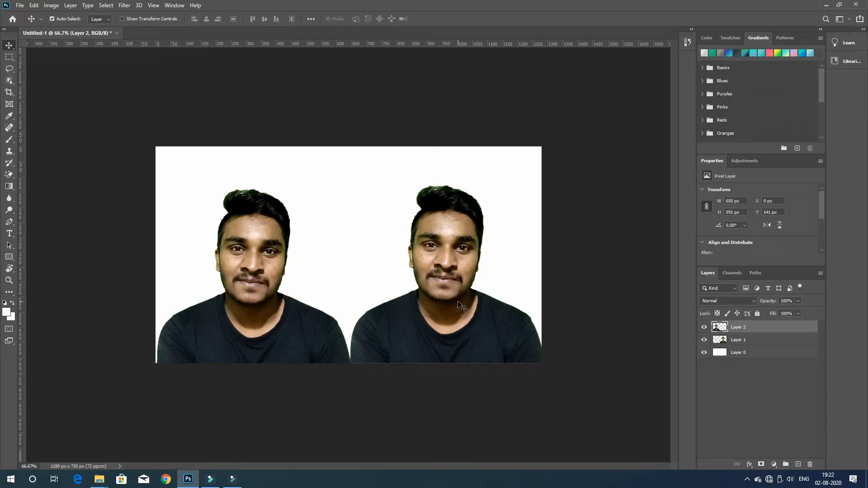
left_click_drag(443, 294, 445, 294)
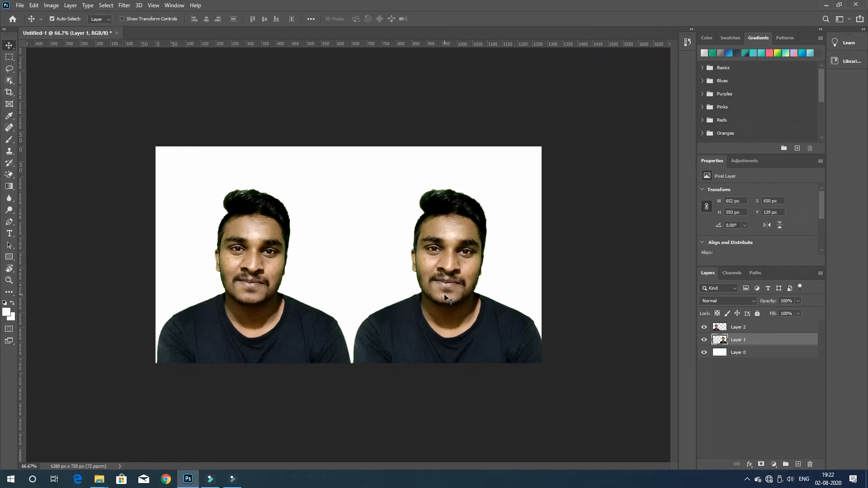
Remove the cutouts from the canvas and place microsoftstorelogohero.png from the Icons folder of Pro Grrot Template
key("Delete")
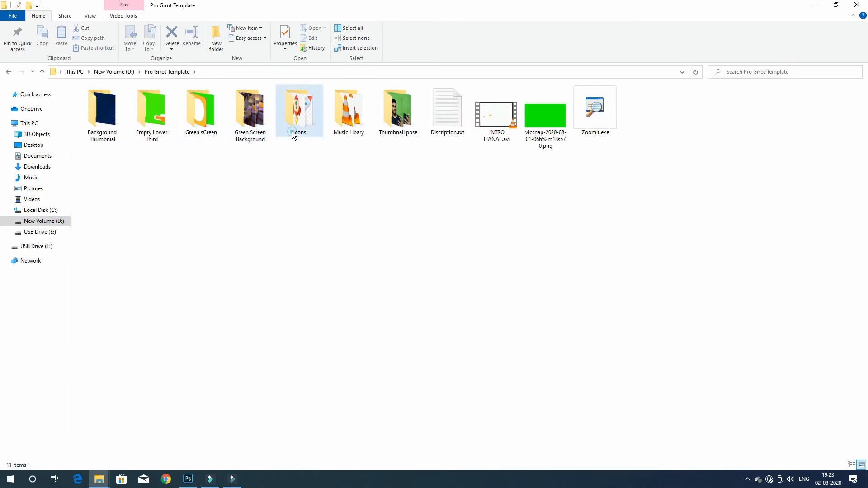
double_click(293, 132)
left_click_drag(601, 107, 268, 385)
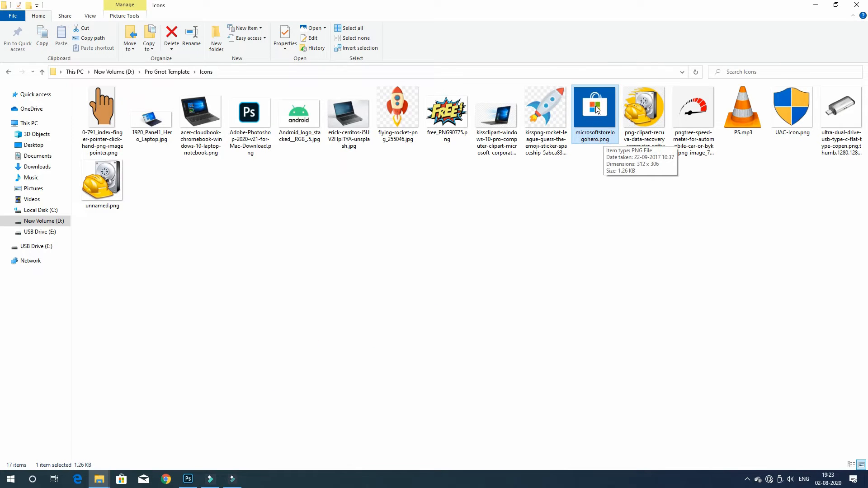
left_click_drag(607, 109, 256, 289)
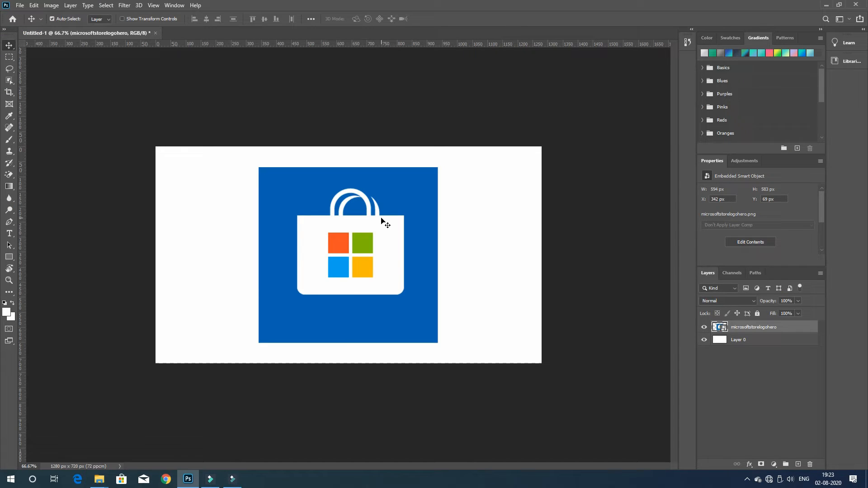
key("ctrl+plus")
key("ctrl+plus")
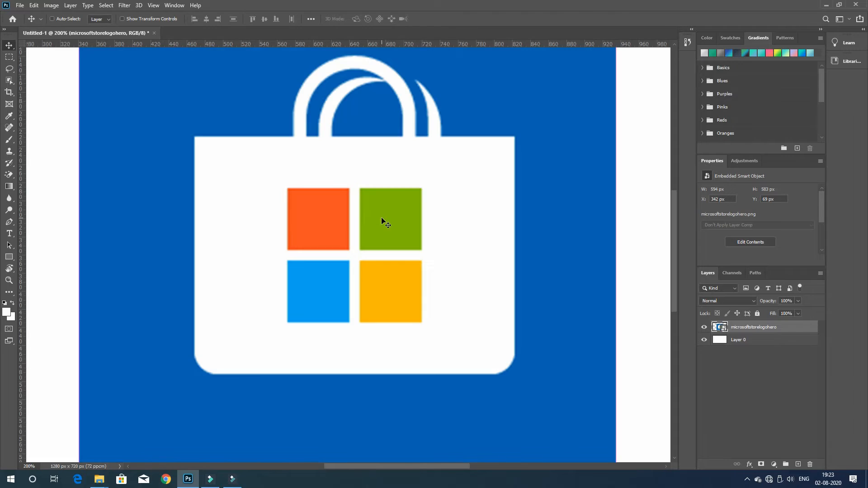
Select the white shopping bag in the store logo with the Object Selection tool in Rectangle mode
key("ctrl+plus")
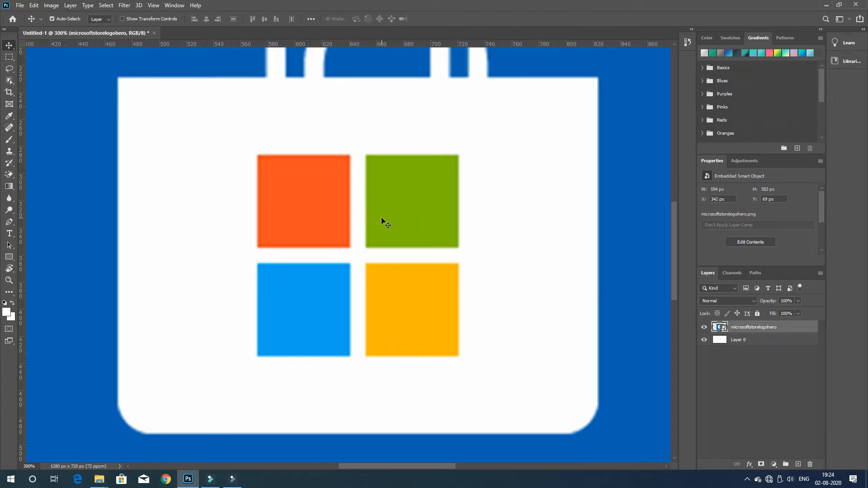
key("ctrl+minus")
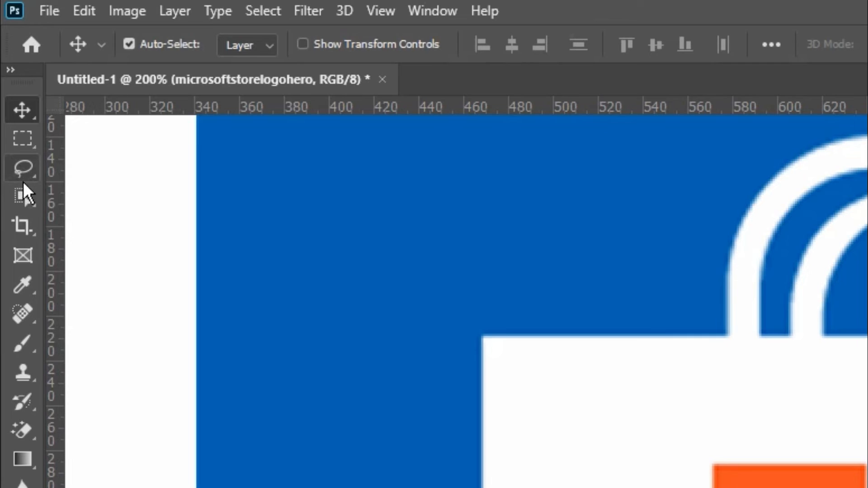
right_click(25, 200)
left_click(28, 199)
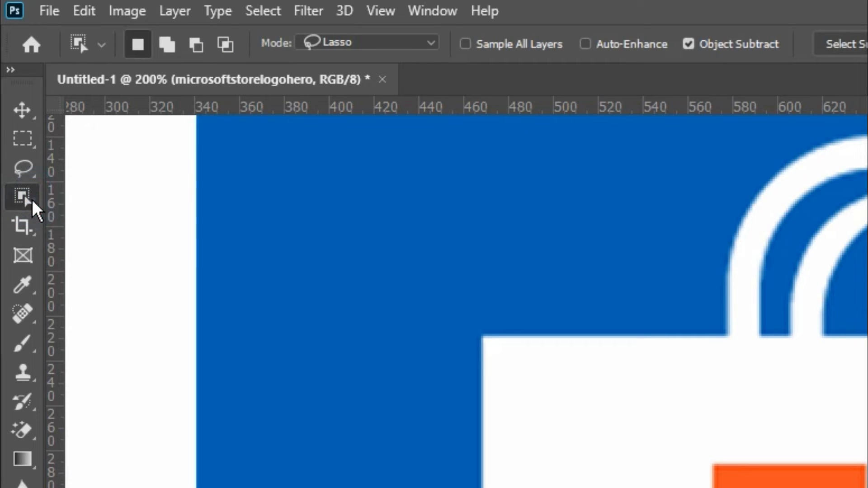
right_click(31, 200)
left_click(164, 201)
scroll(565, 228, "up", 2)
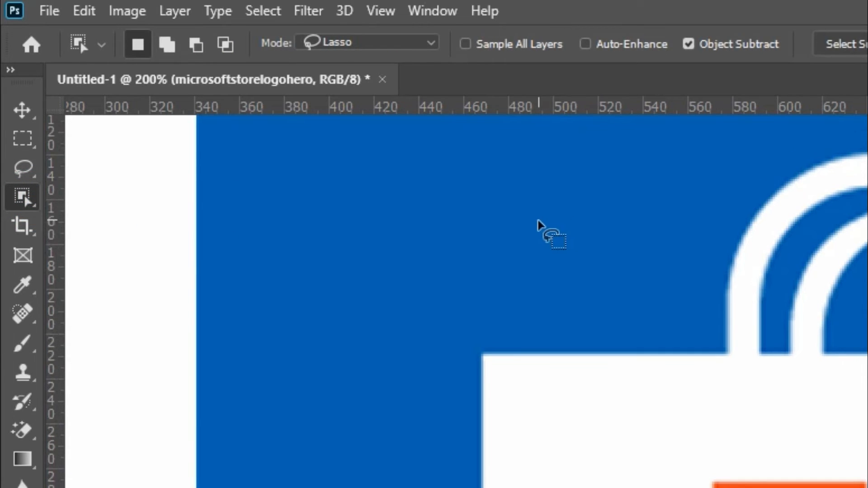
left_click(412, 44)
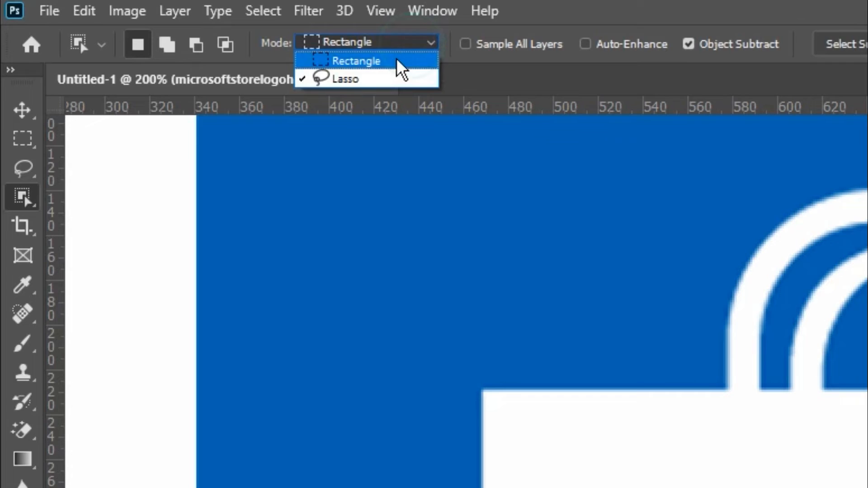
left_click(401, 63)
left_click_drag(346, 163, 732, 487)
left_click_drag(296, 302, 546, 430)
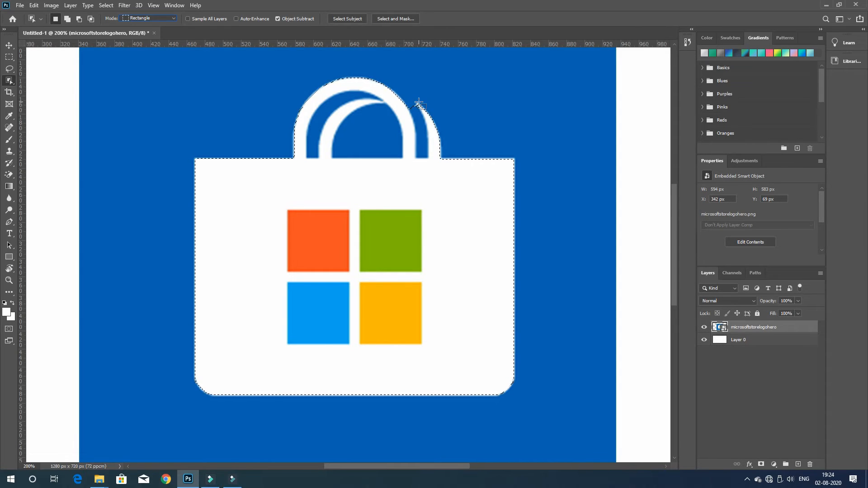
Add the area around the rear handle's pointed tip to the bag selection and copy the selection to a new layer
key("ctrl+plus")
key("ctrl+plus")
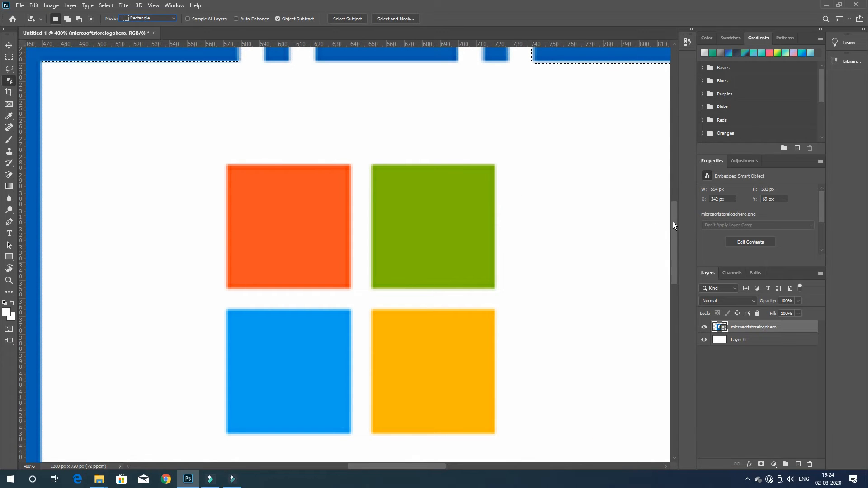
left_click_drag(673, 220, 675, 167)
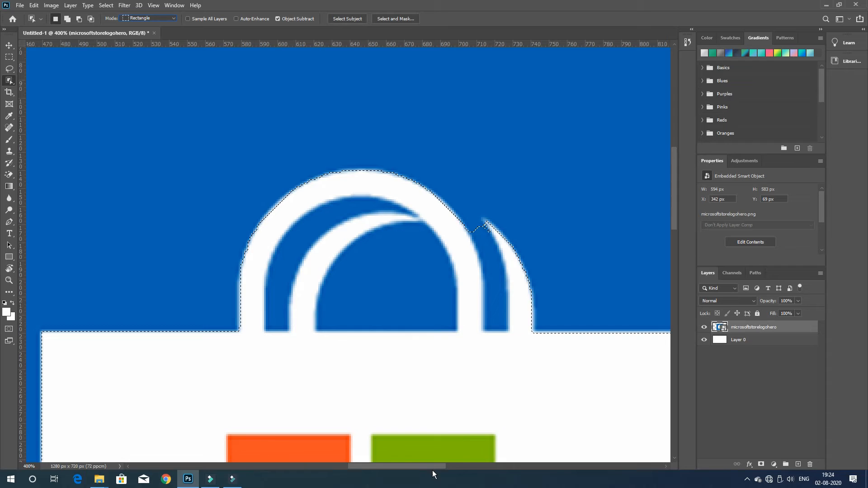
left_click_drag(433, 470, 458, 468)
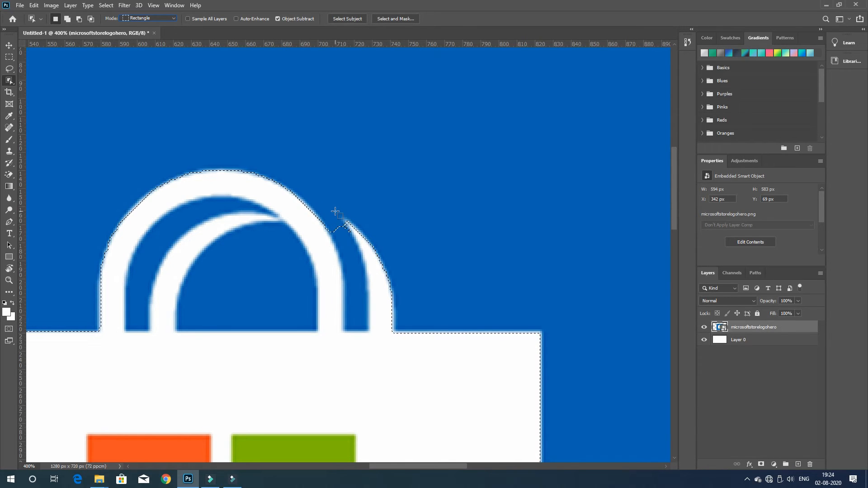
key("shift")
left_click_drag(325, 195, 392, 249)
left_click_drag(313, 199, 385, 251)
left_click_drag(325, 201, 394, 256)
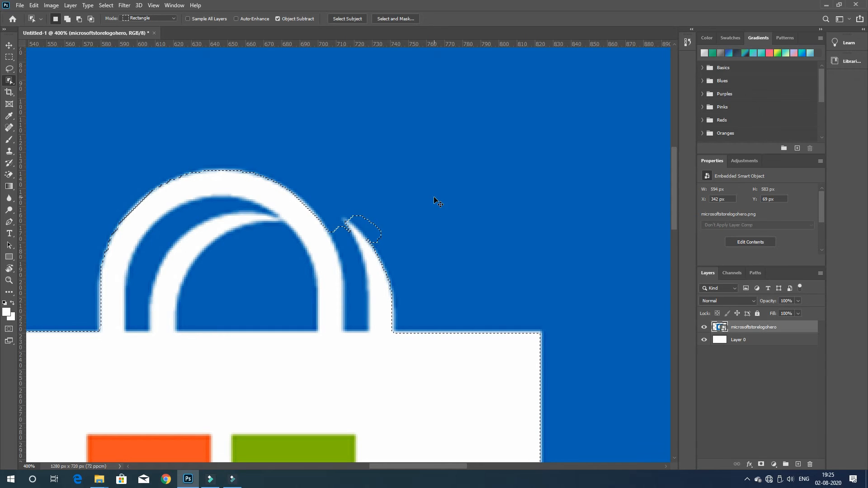
key("ctrl+1")
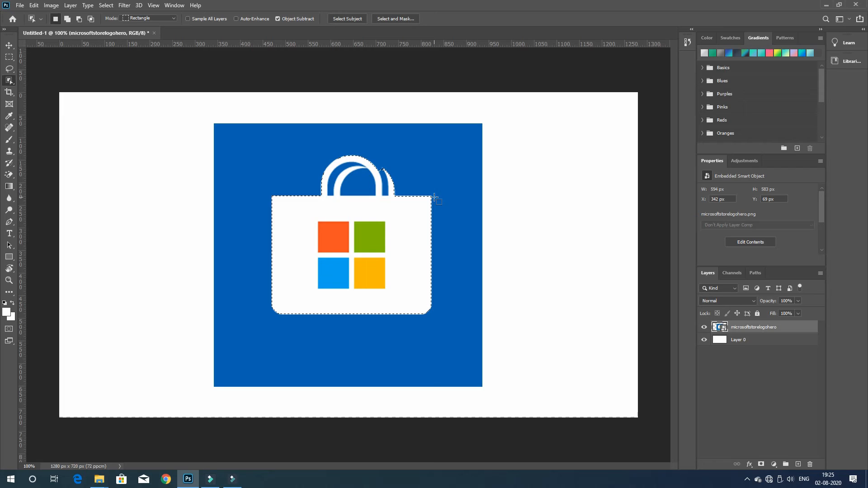
key("ctrl+j")
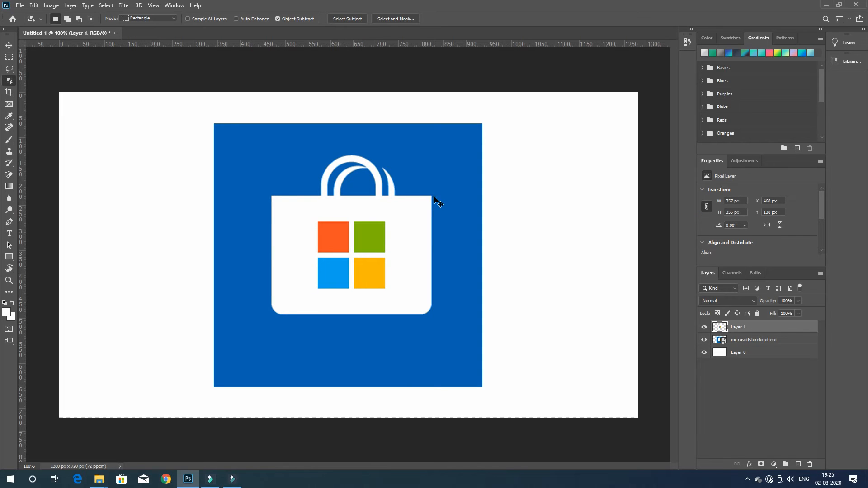
Delete the original microsoftstorelogohero layer and move the bag cutout to about X 449, Y 155 px
key("v")
left_click(470, 140)
key("Delete")
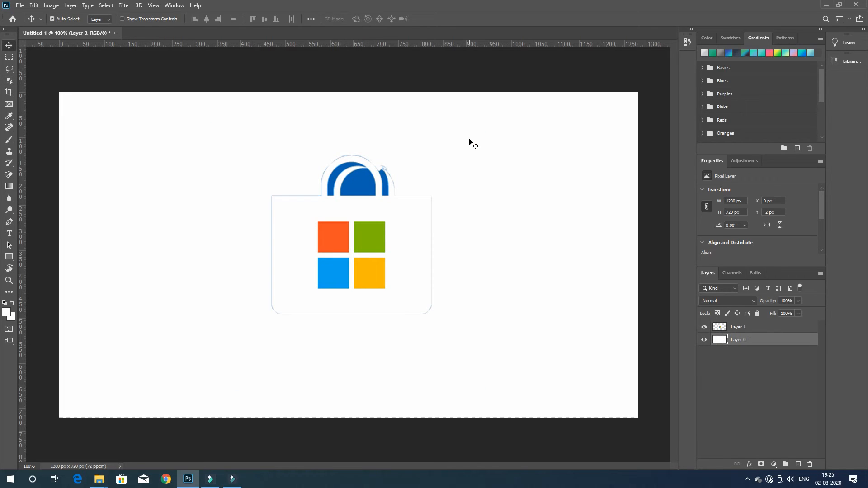
mouse_move(375, 247)
left_mouse_down()
mouse_move(421, 298)
mouse_move(404, 247)
mouse_move(367, 254)
left_mouse_up()
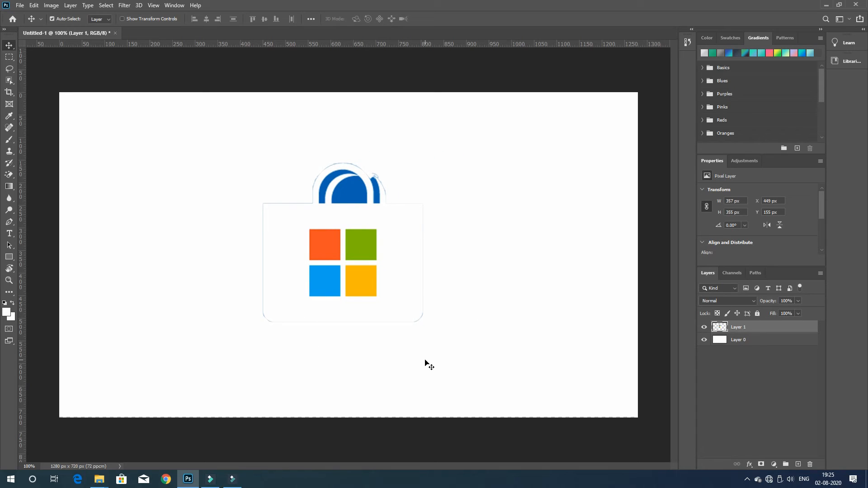